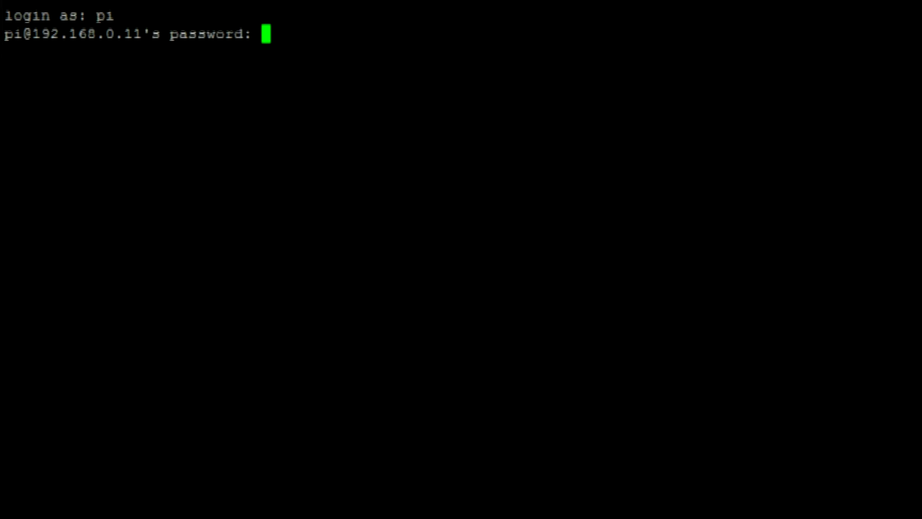
- Log in to the Pi and list the PiFace documentation folder
key(Return)
text(cd )
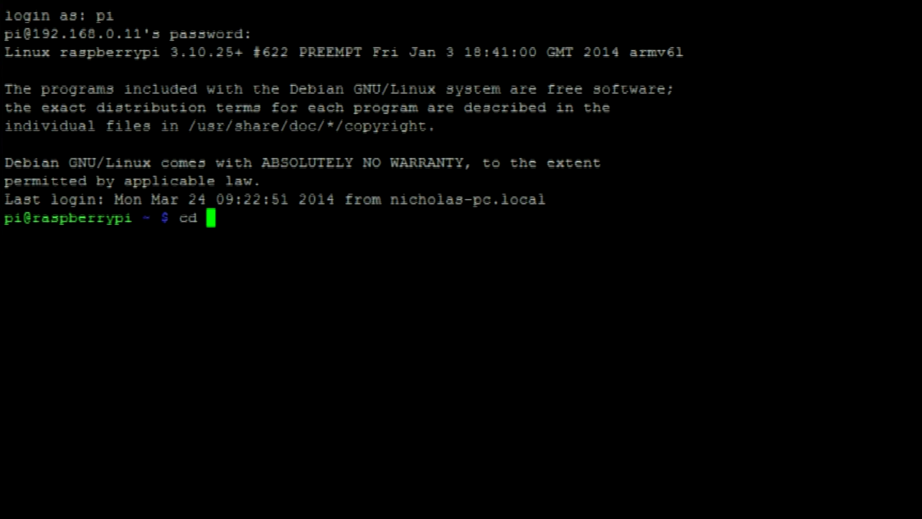
text(/usr/share/doc/python3-pifacedigitalio/)
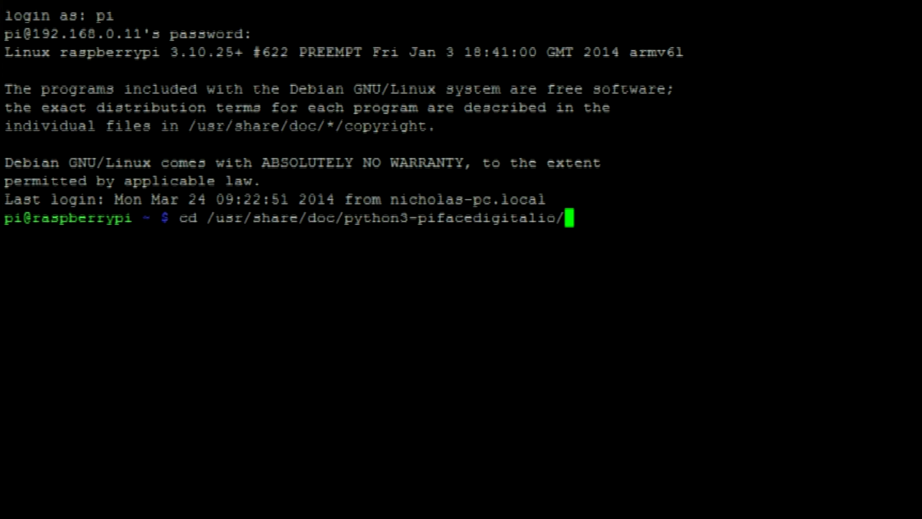
key(Return)
text(ls)
key(Return)
text(cd )
text(exam)
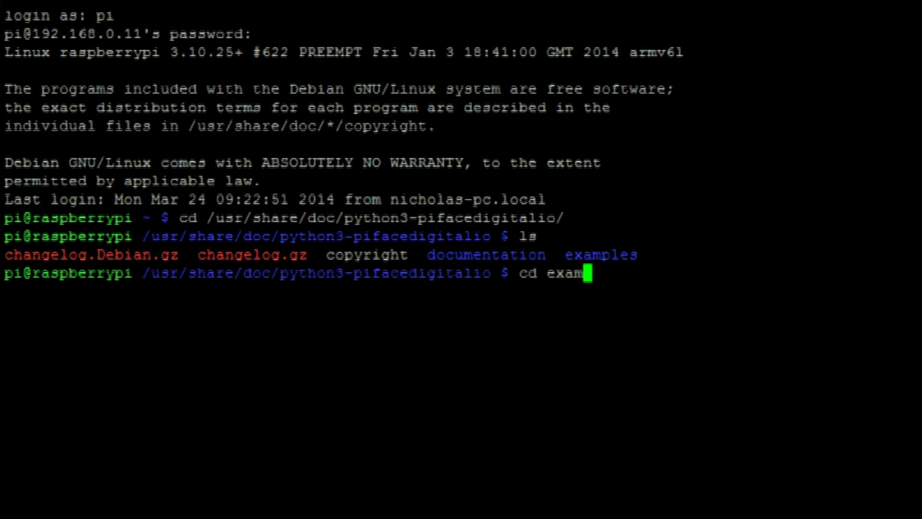
text(ples)
- Enter the examples folder and open blink.py with sudo nano, then exit nano
key(Return)
text(ls)
key(Return)
text(sudo na)
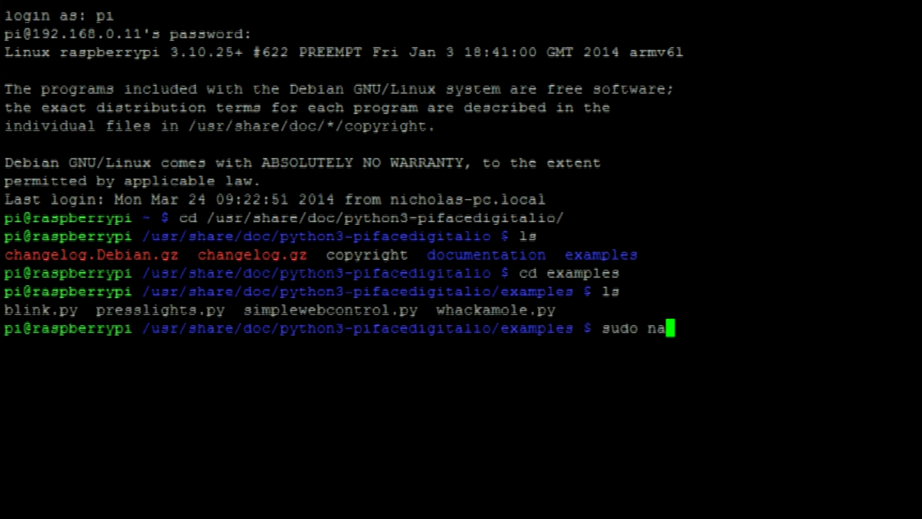
text(no bli)
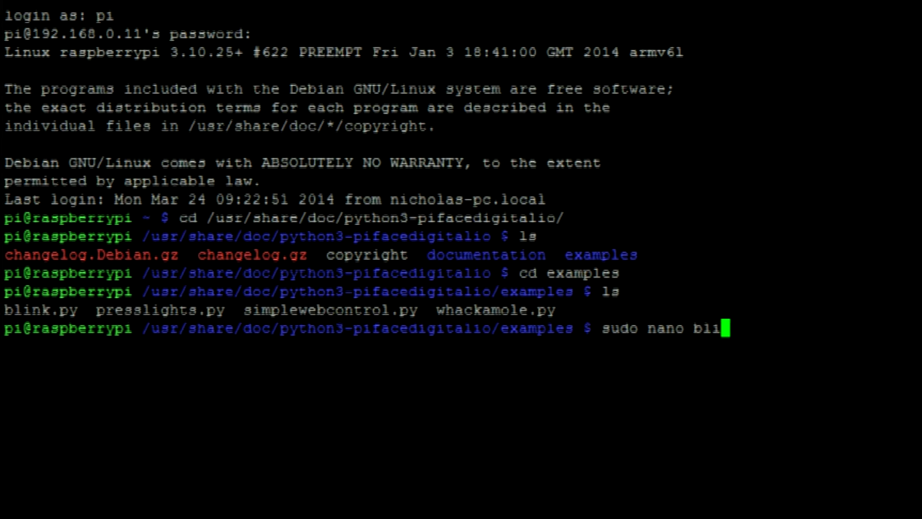
text(nk.py)
key(Return)
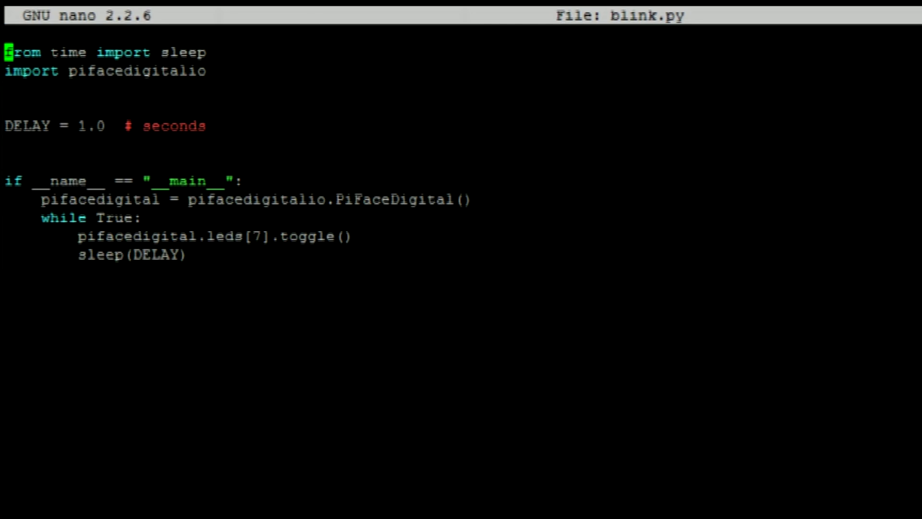
key(ctrl+x)
text(su)
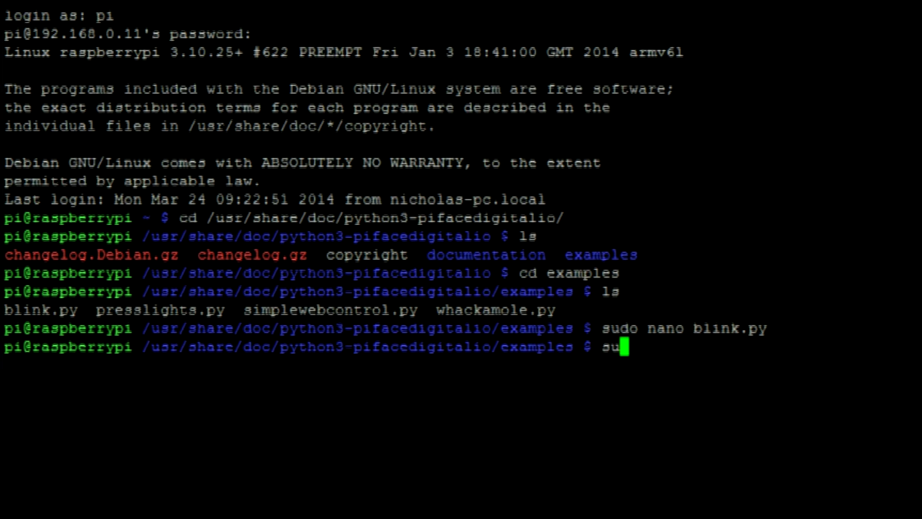
text(do pytho)
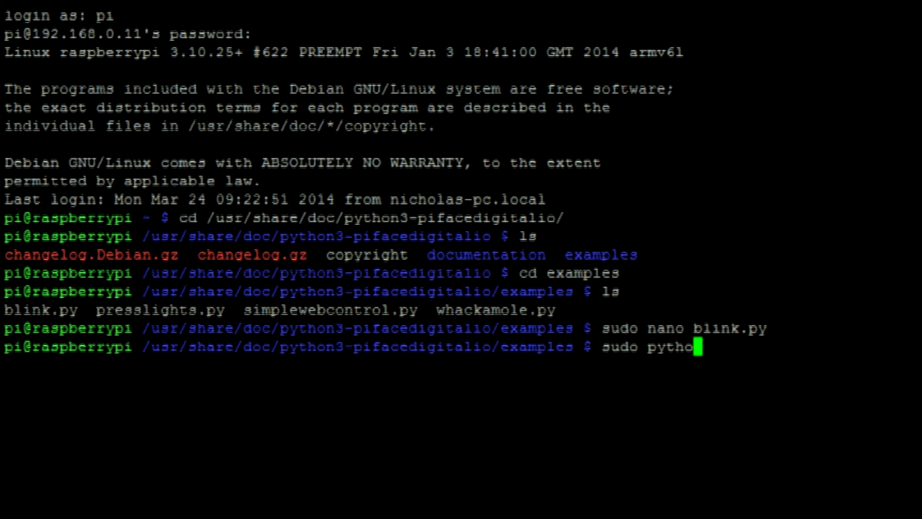
text(n blink.p)
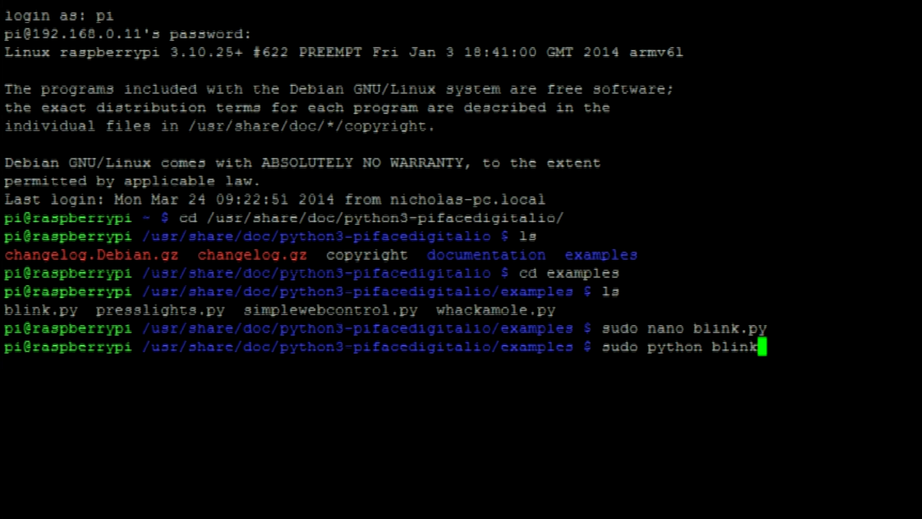